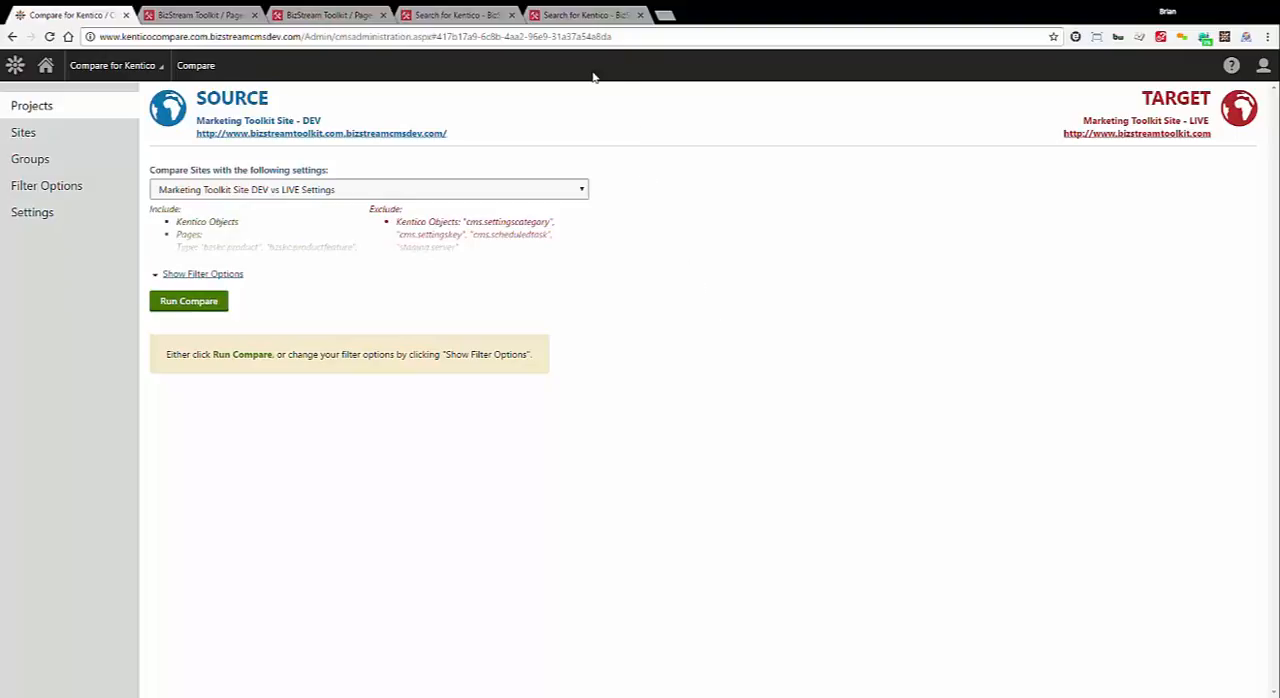
# Compare the Search for Kentico product page on the live and dev sites, checking the "See Search for Kentico in action" section
pyautogui.click(573, 11)
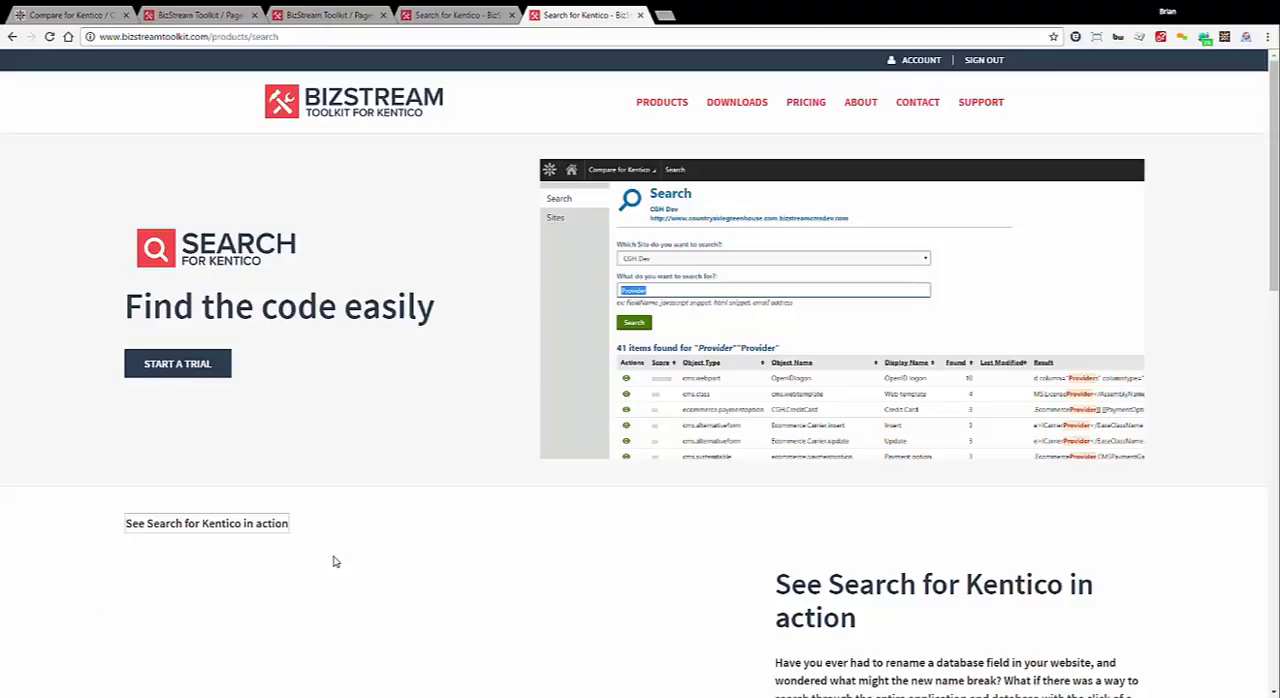
pyautogui.click(432, 13)
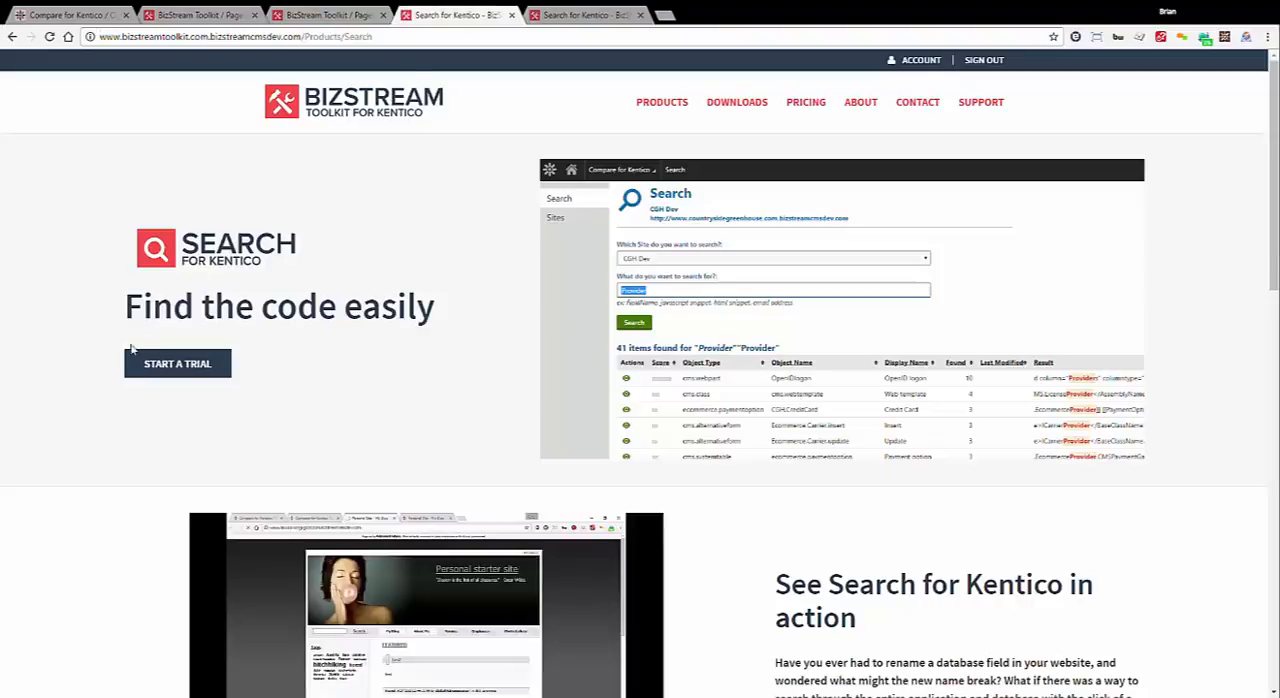
pyautogui.scroll(-2, 592, 590)
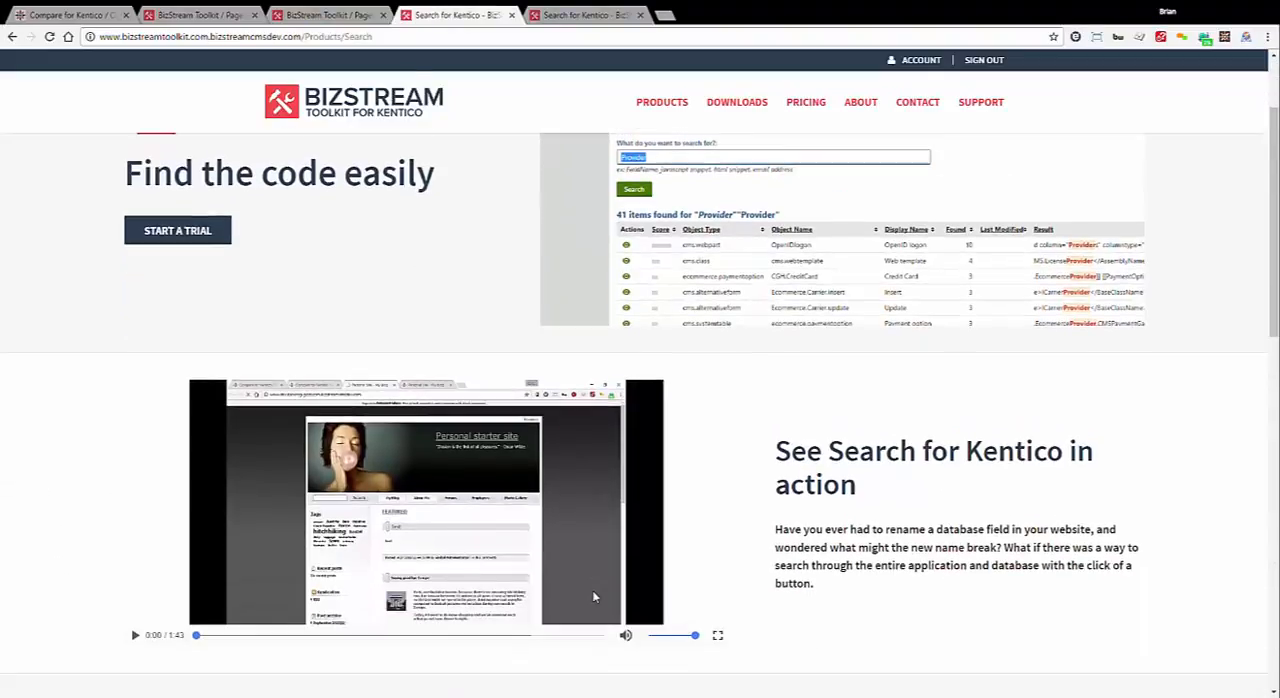
pyautogui.scroll(1, 278, 432)
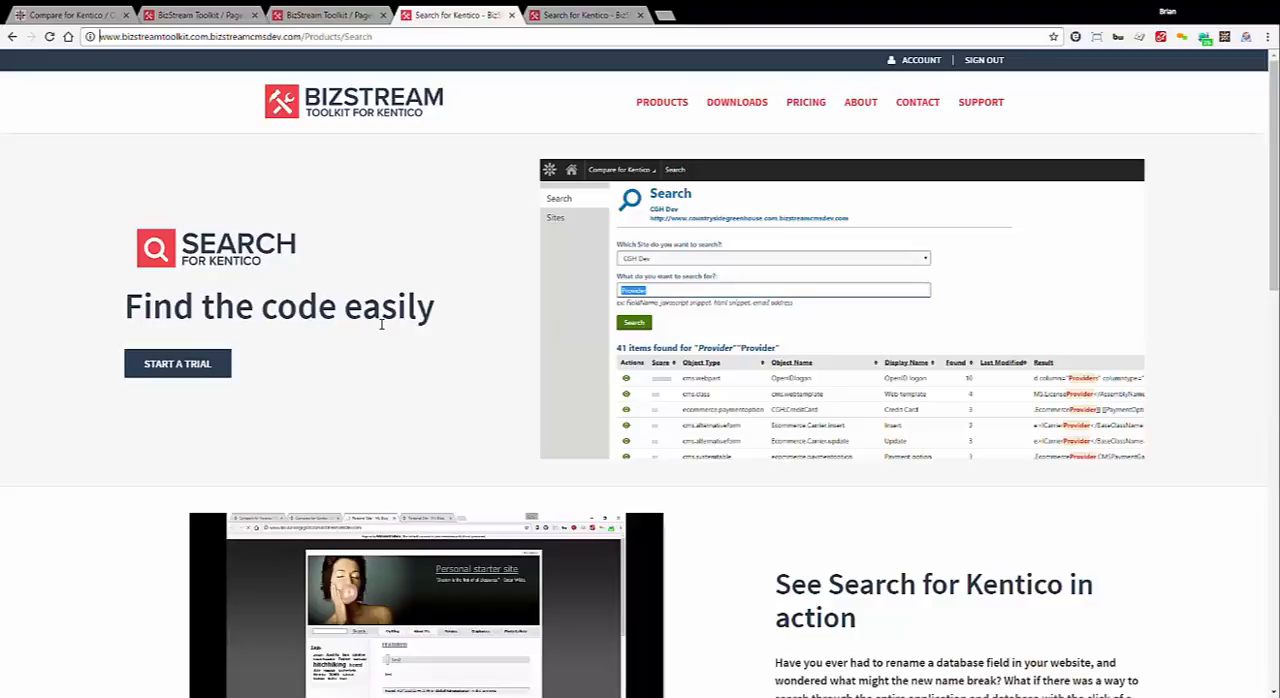
pyautogui.click(586, 14)
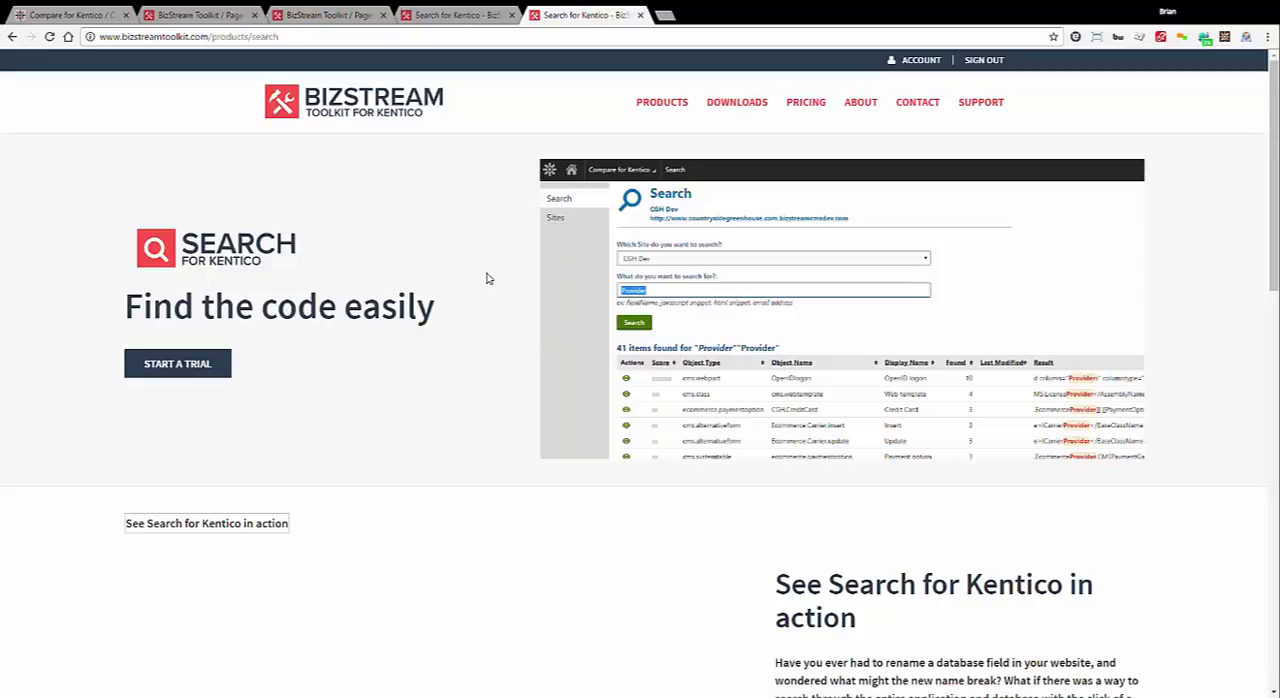
# Run the site comparison in Compare for Kentico with the "Marketing Toolkit Site DEV vs LIVE Settings" project
pyautogui.click(80, 13)
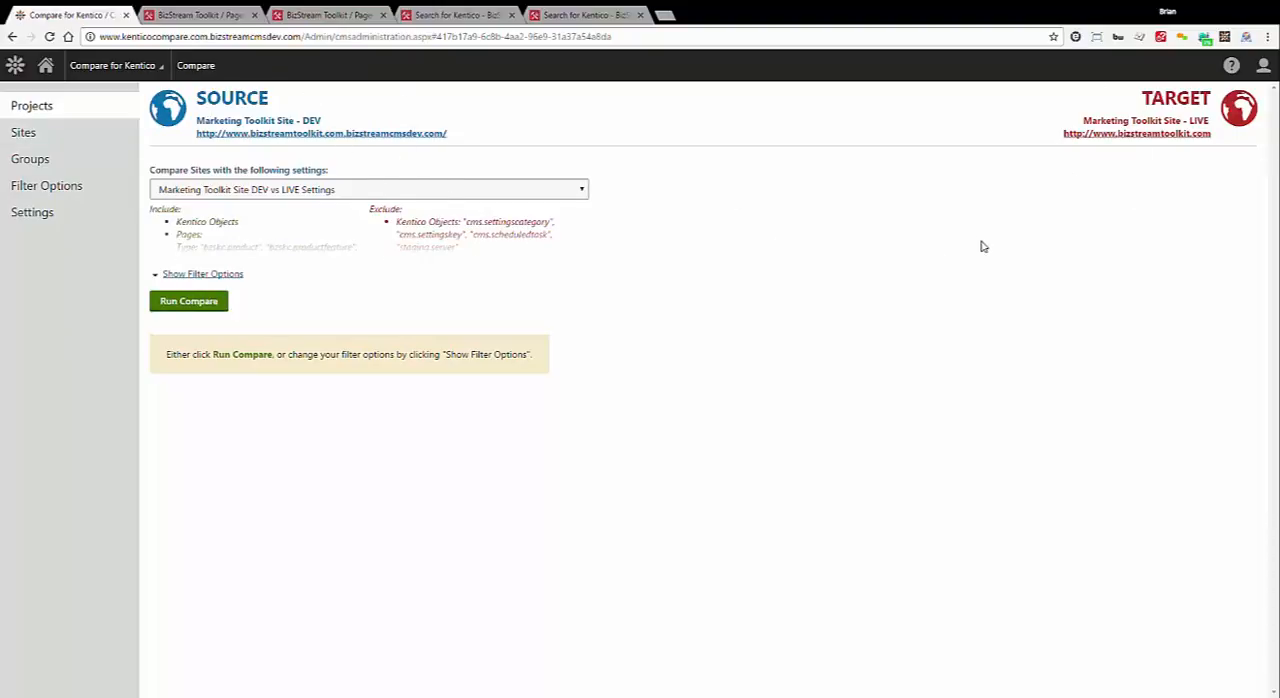
pyautogui.click(178, 305)
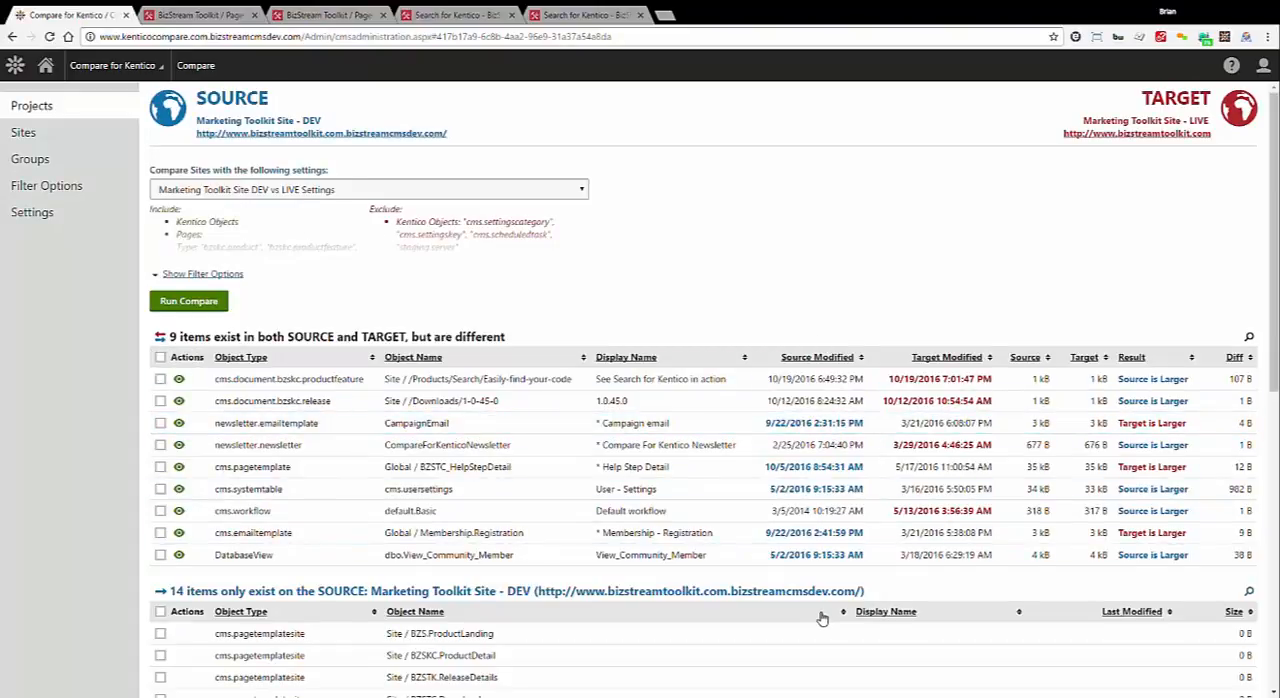
pyautogui.scroll(-1, 822, 619)
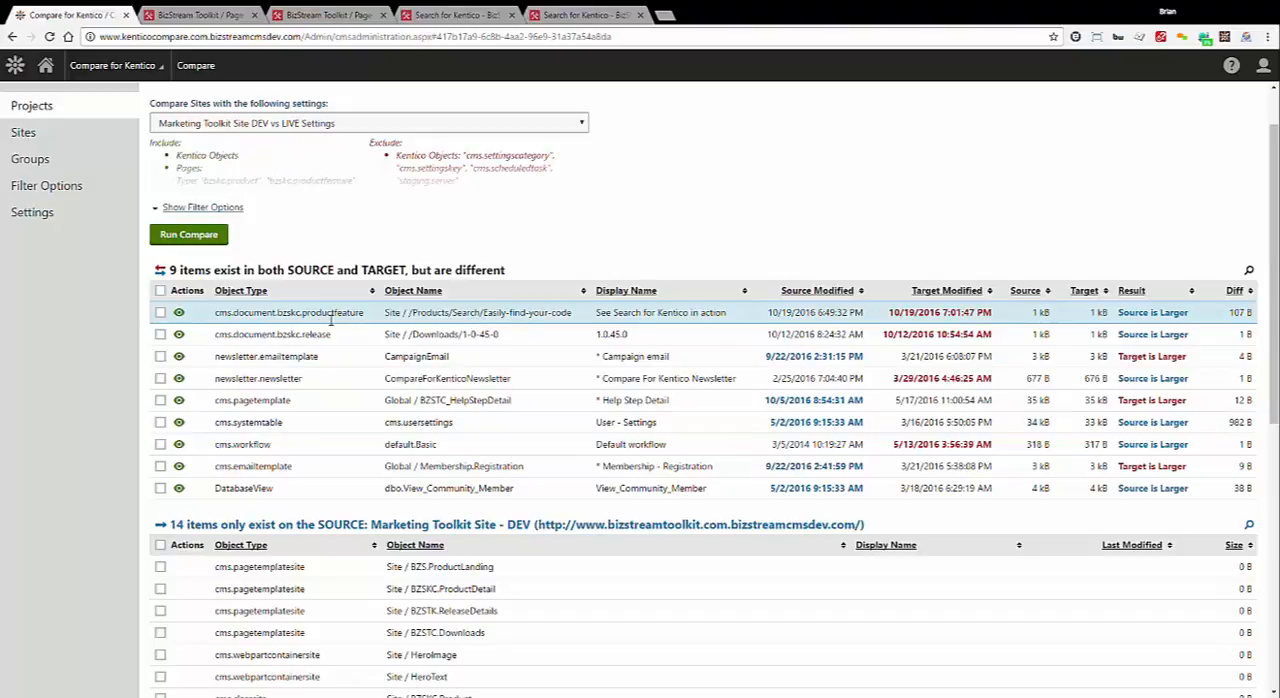
# Review the differences of the "See Search for Kentico in action" product feature page and include it in the deployment
pyautogui.click(180, 313)
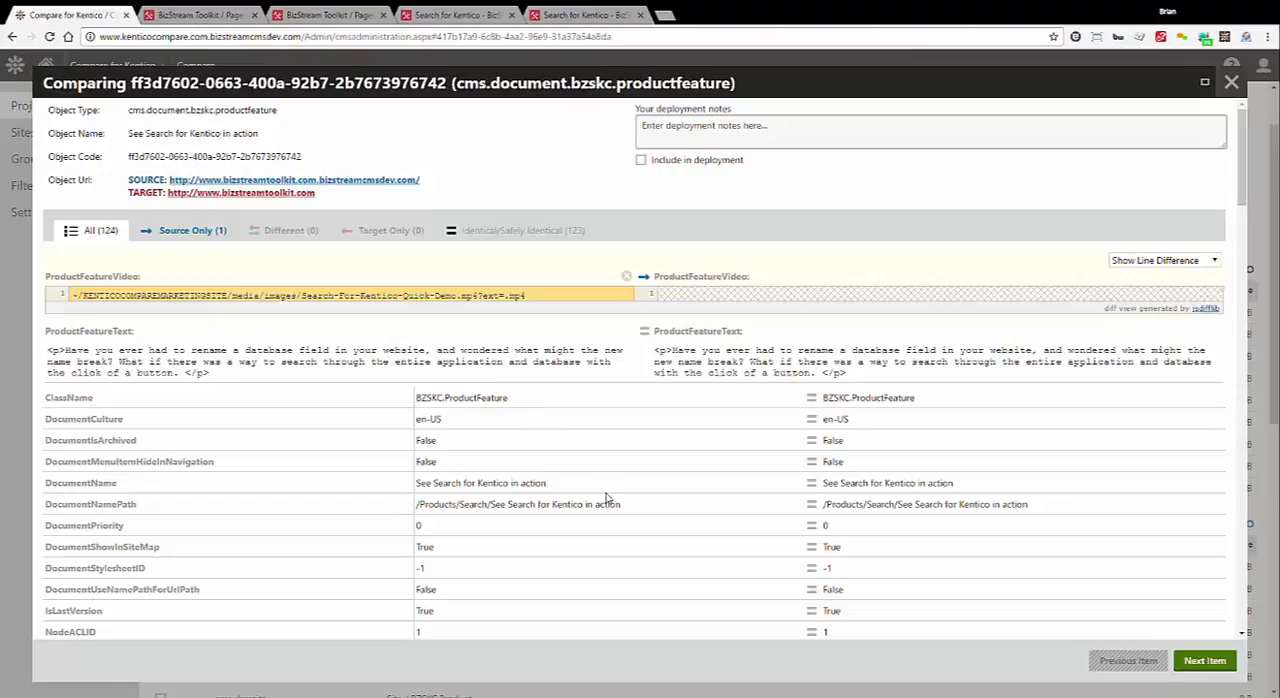
pyautogui.click(641, 160)
pyautogui.click(1231, 82)
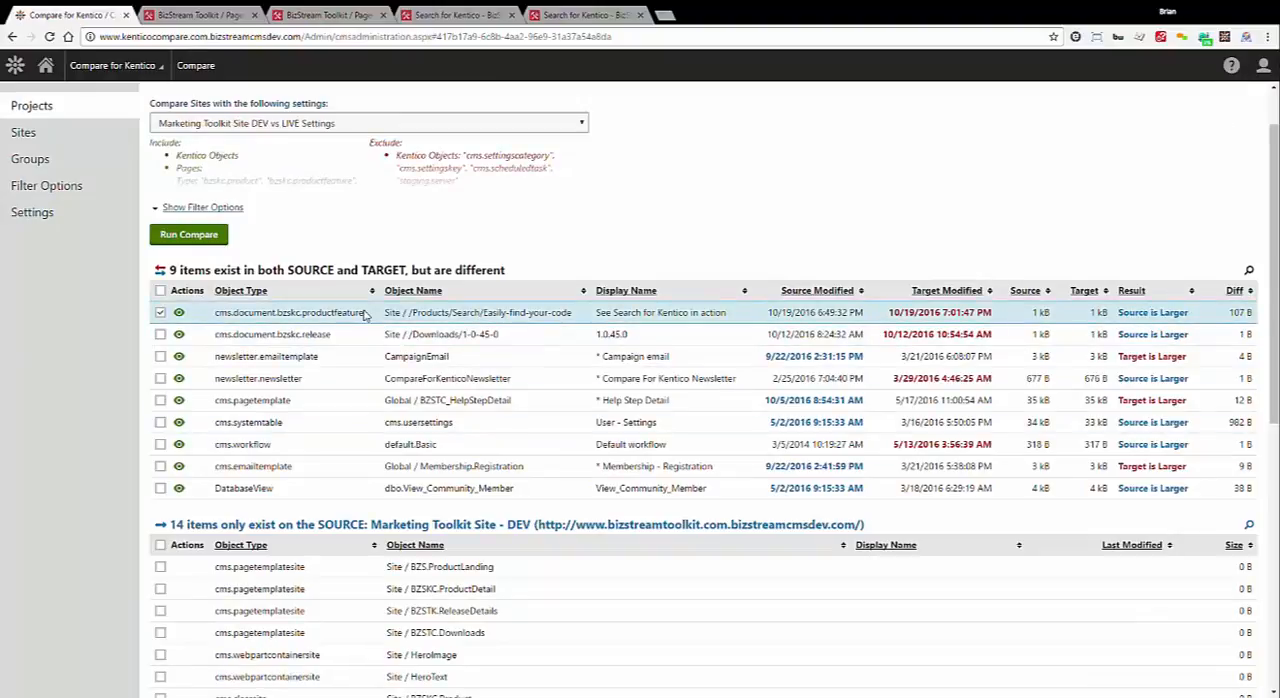
# Select the file Search-For-Kentico-Quick-Demo.mp4 among the items that exist only on the source site
pyautogui.scroll(-2, 368, 318)
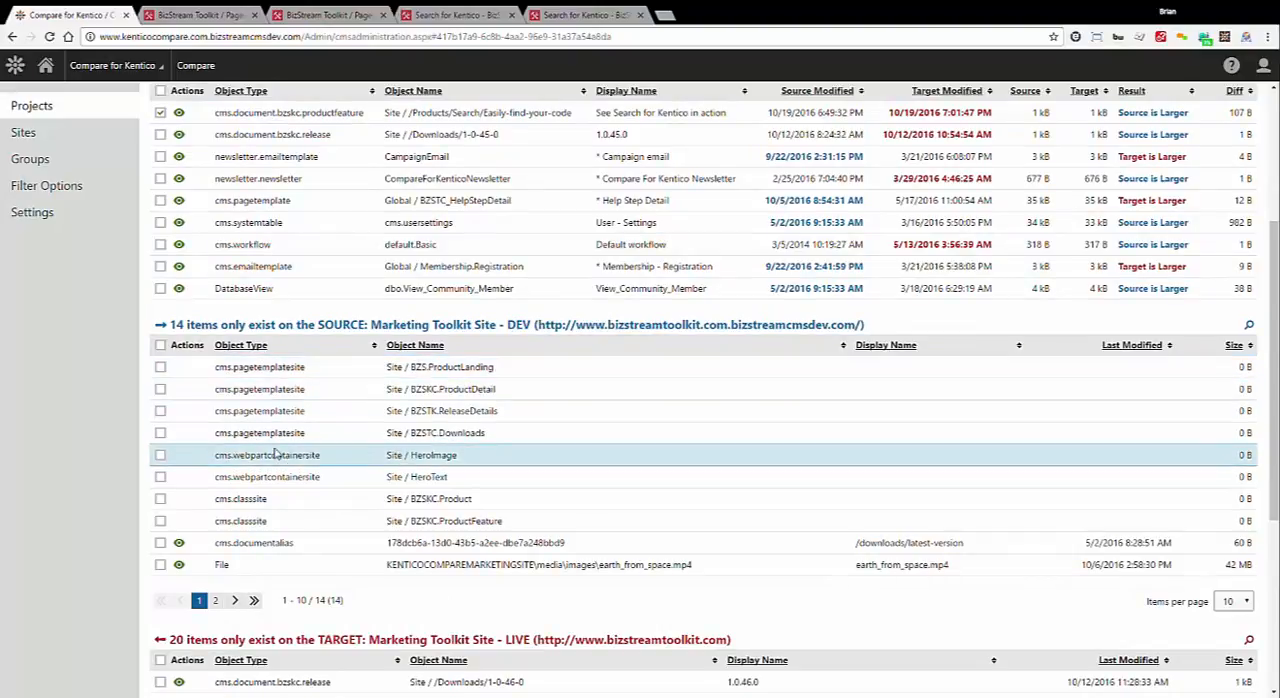
pyautogui.click(215, 600)
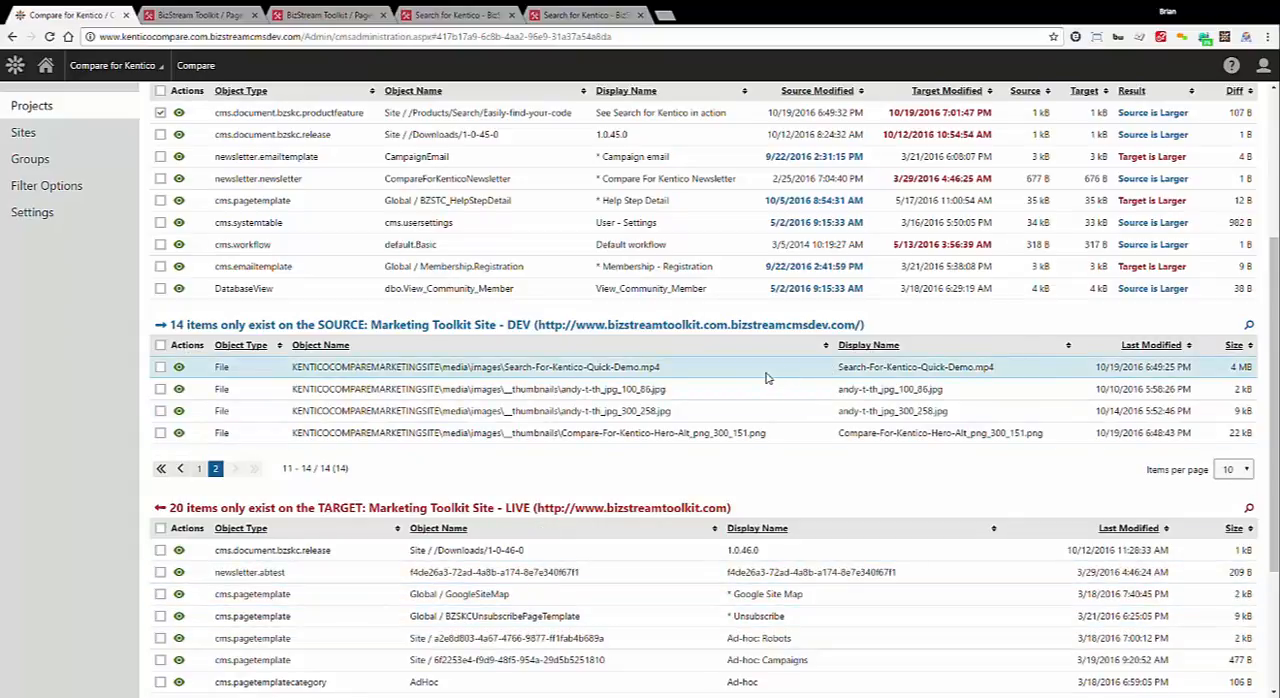
pyautogui.click(160, 367)
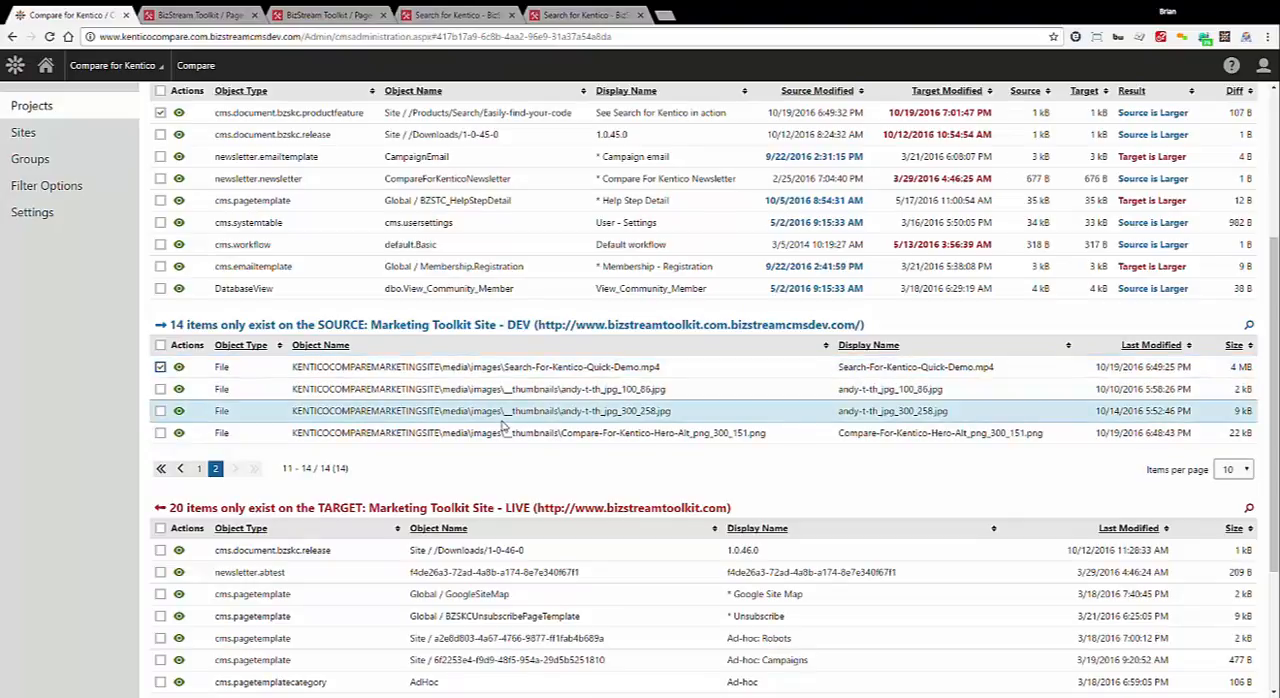
# Start deploying the selected items and proceed from the summary to the wizard's deployment method step
pyautogui.scroll(-2, 503, 425)
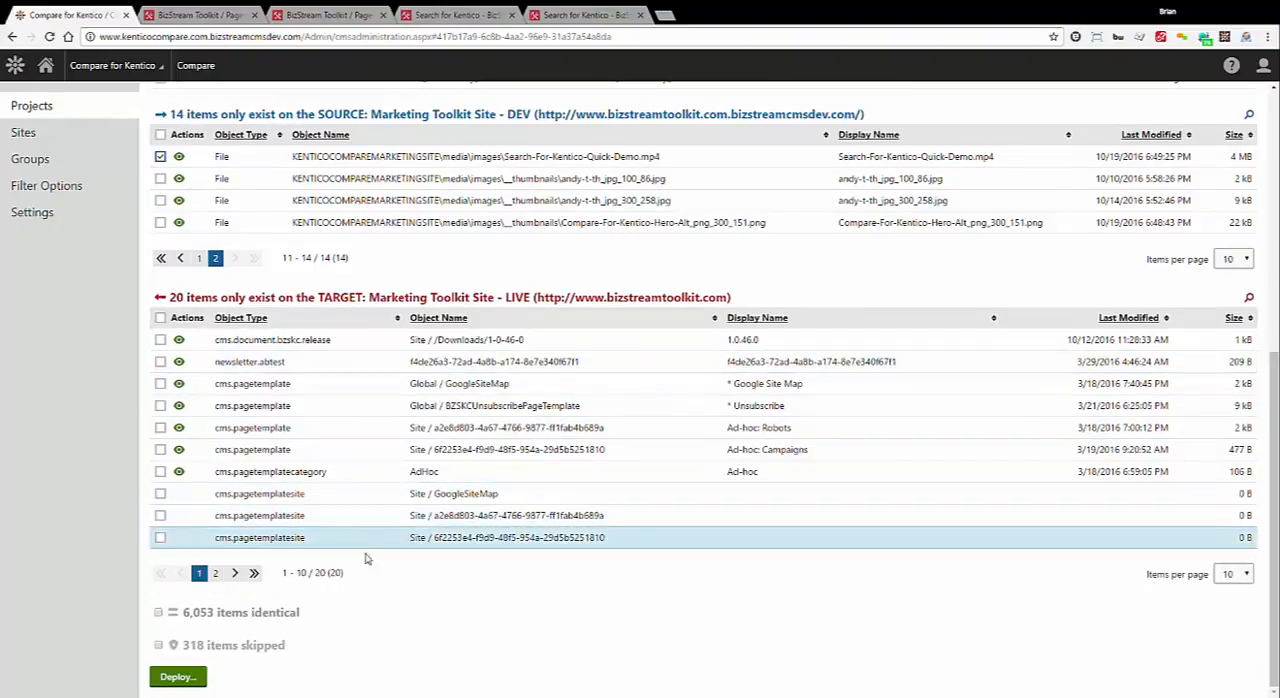
pyautogui.click(200, 677)
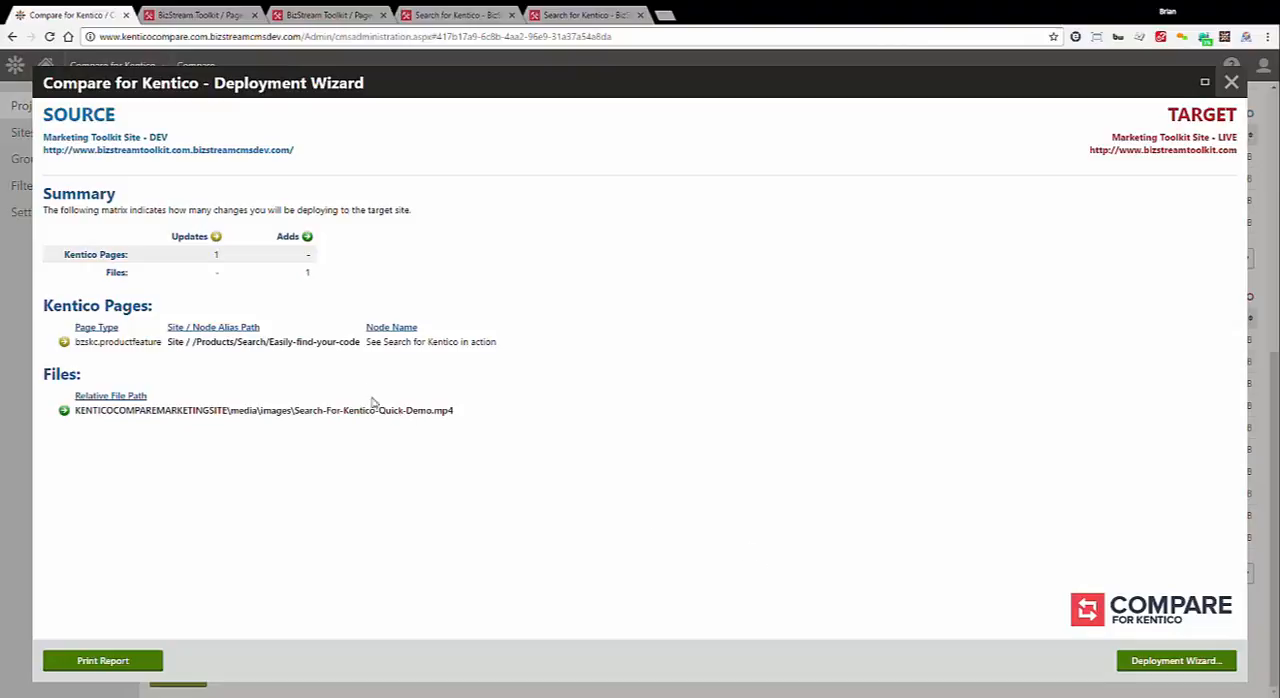
pyautogui.click(1190, 664)
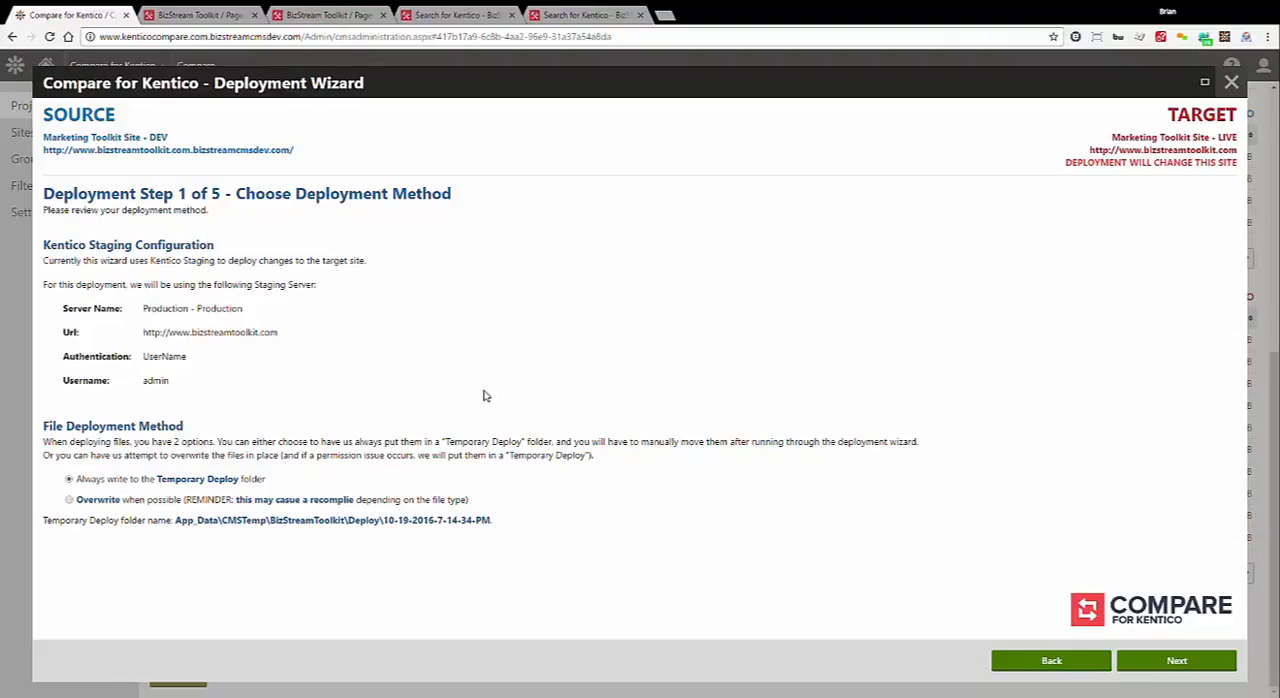
# Set file deployment to overwrite when possible, enter the target server's Windows account password, and continue to the backup reminder
pyautogui.click(70, 500)
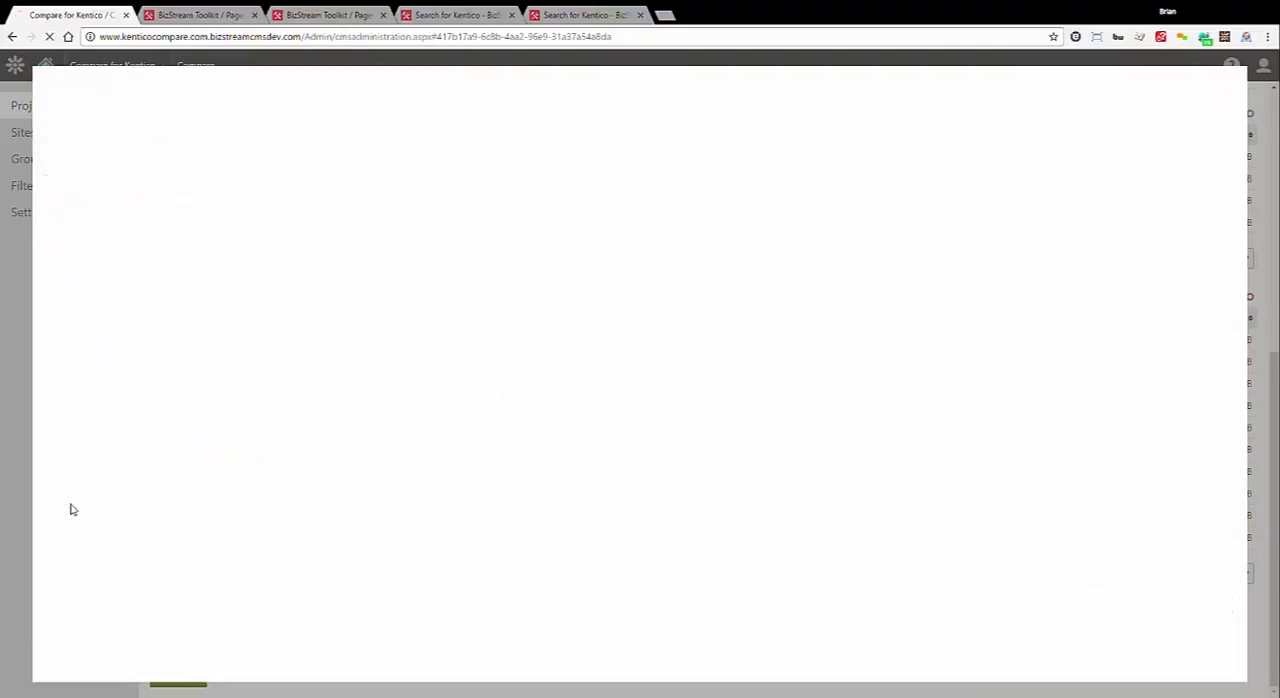
pyautogui.scroll(-3, 300, 497)
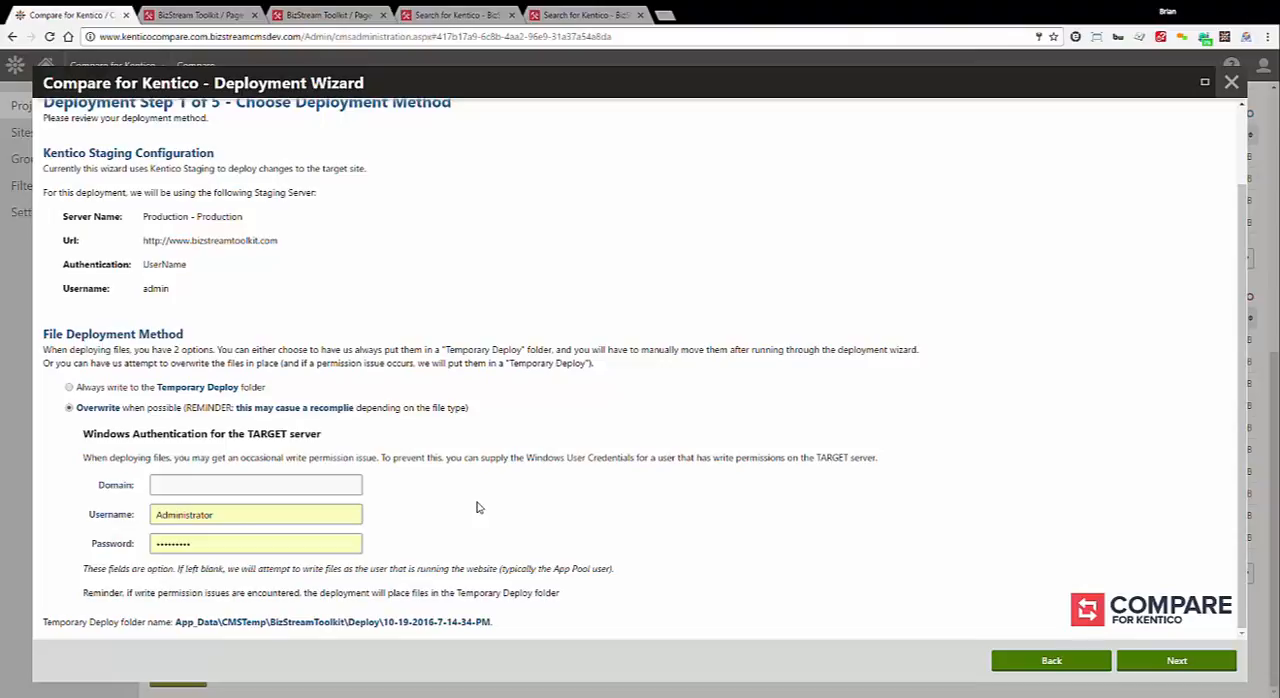
pyautogui.doubleClick(252, 548)
pyautogui.hotkey('ctrl', 'v')
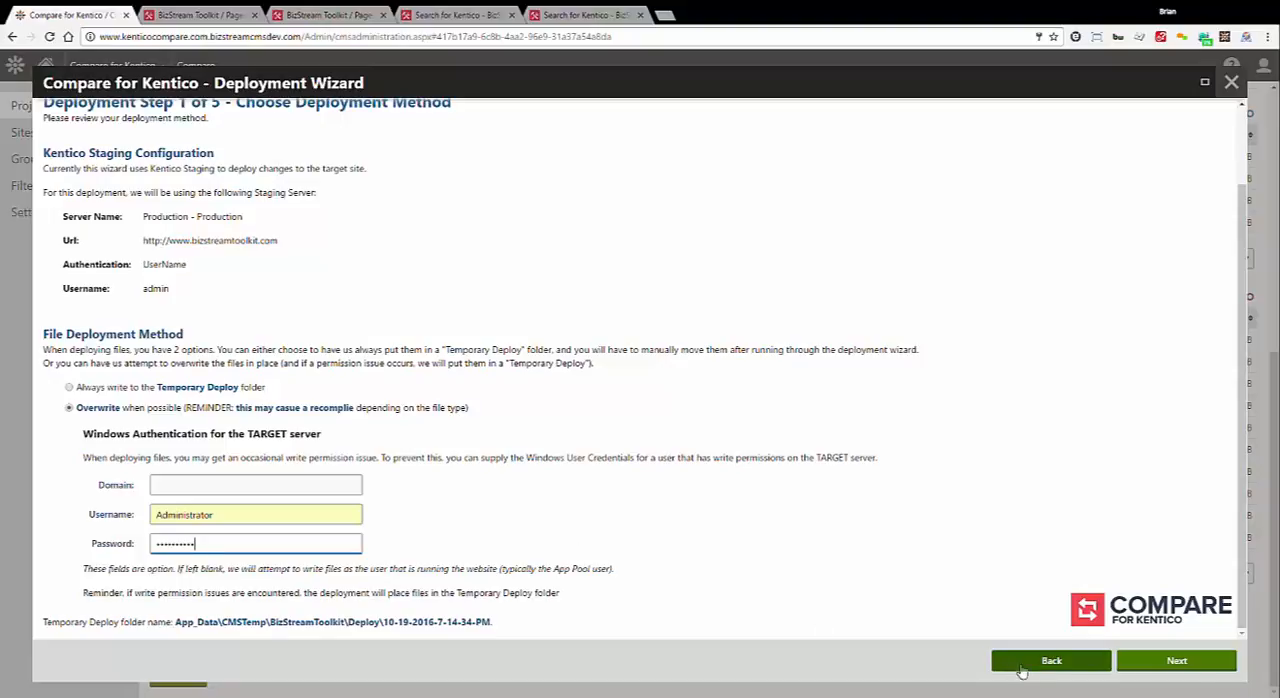
pyautogui.click(1200, 664)
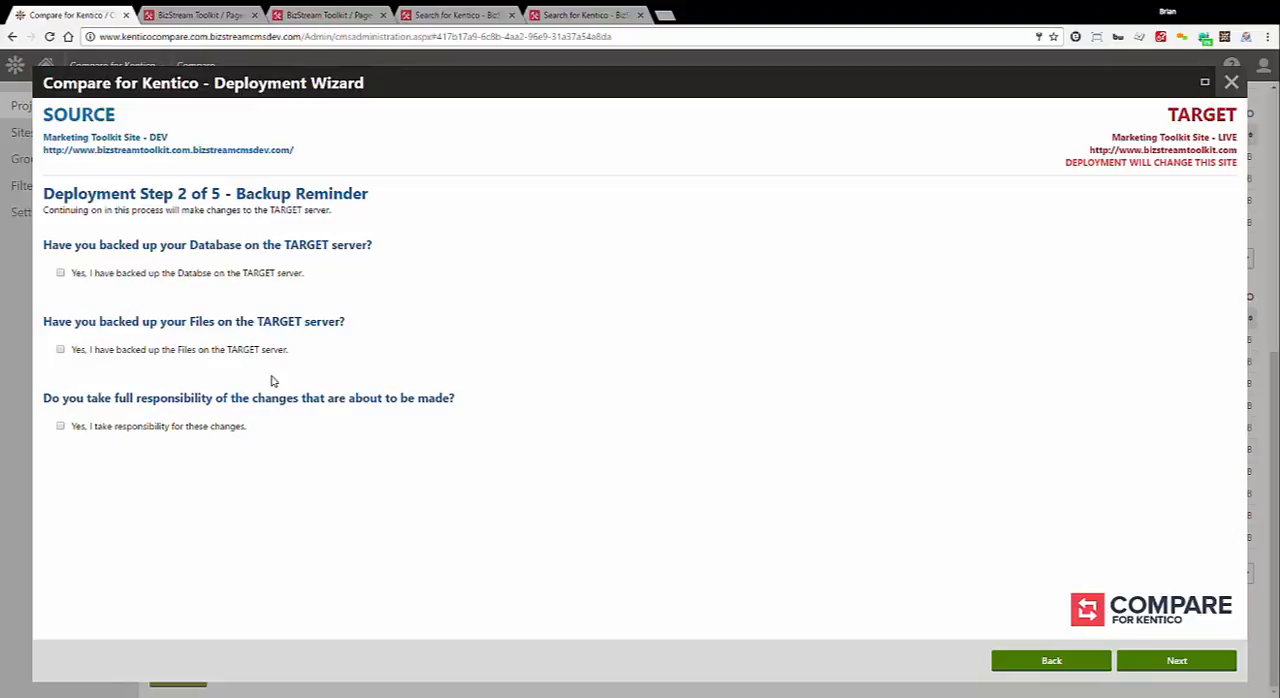
# Confirm the target's database and file backups, accept responsibility for the changes, and continue to the dependency review
pyautogui.click(232, 274)
pyautogui.click(220, 360)
pyautogui.click(196, 426)
pyautogui.click(1188, 662)
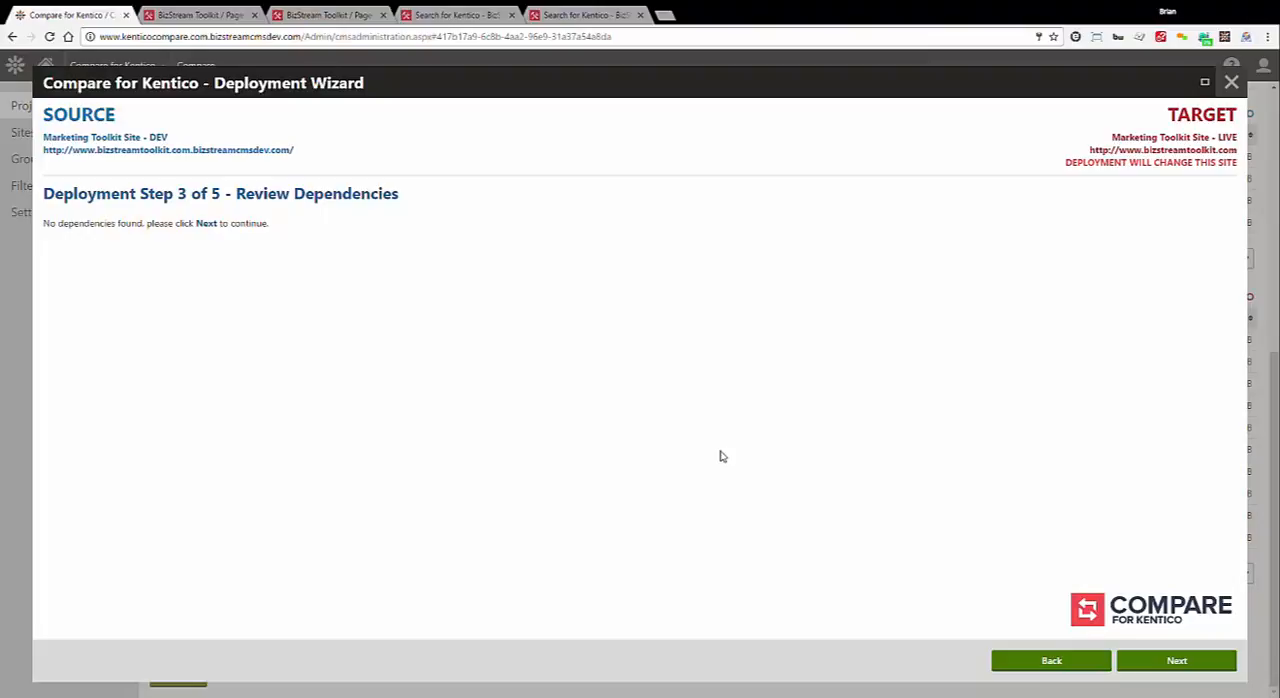
# Deploy the reviewed page update and video file to the live site, and close the wizard with a recompare
pyautogui.click(1177, 661)
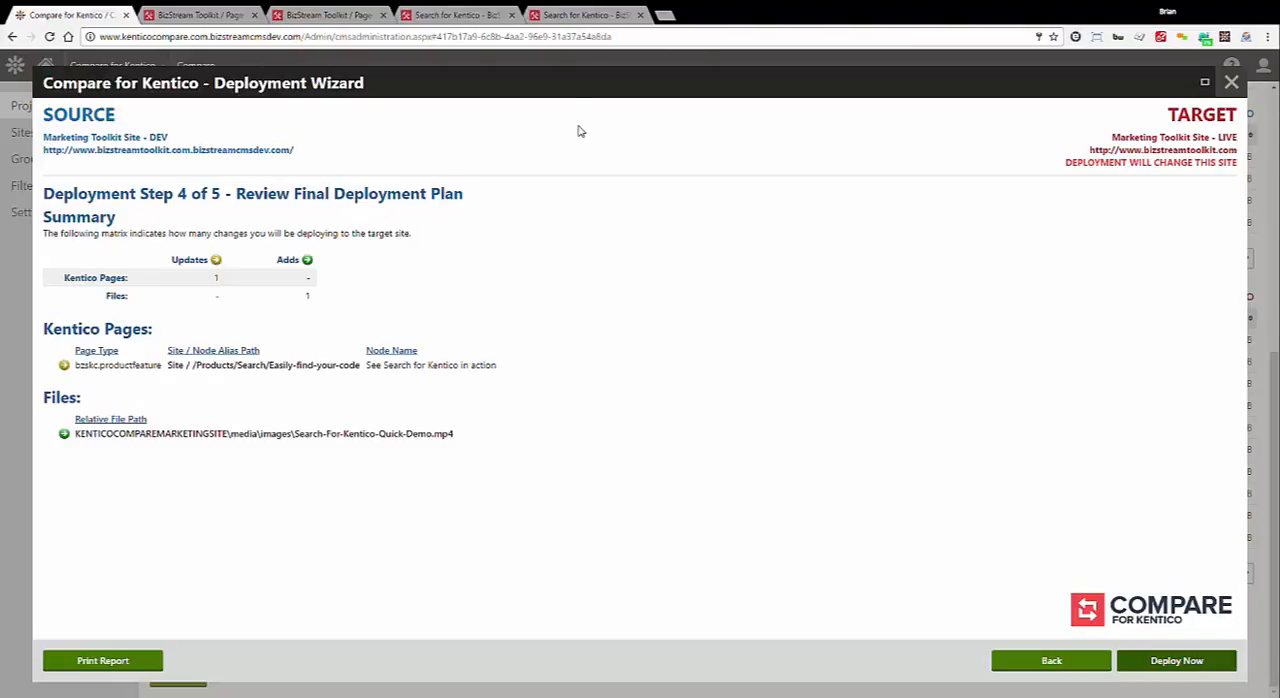
pyautogui.click(700, 156)
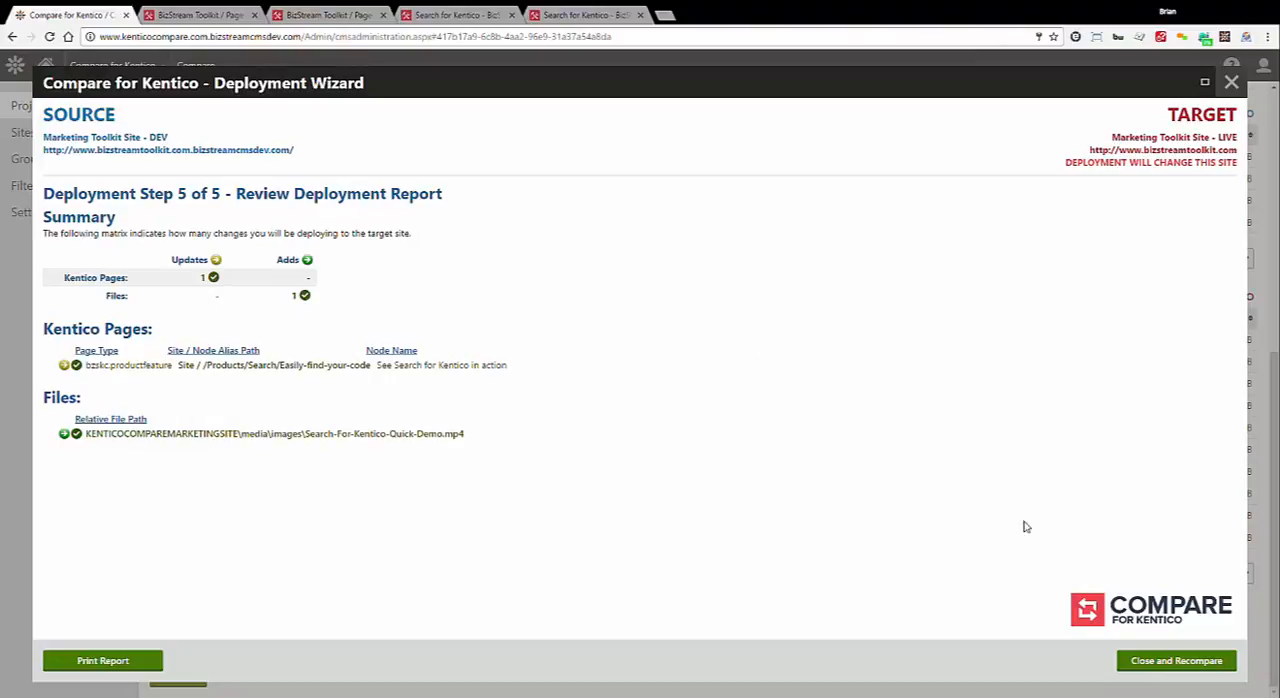
pyautogui.click(1176, 662)
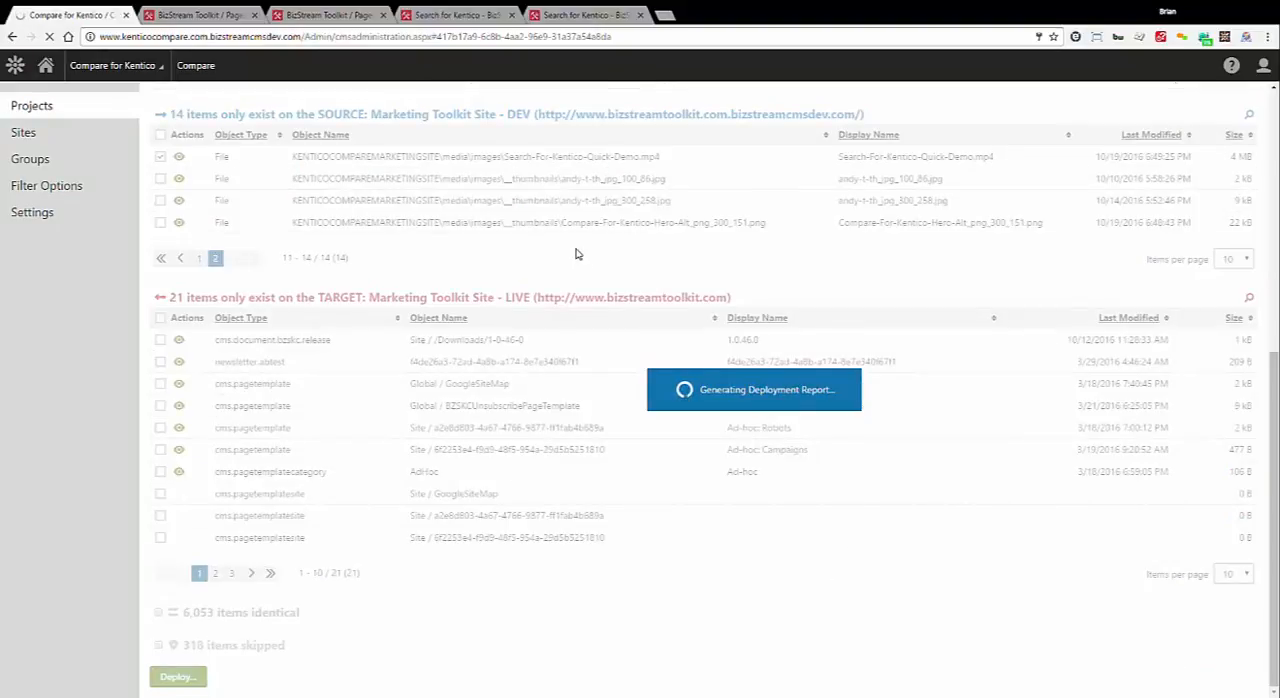
# Reload the live Search for Kentico page outside preview mode and check its demo video section against the dev site
pyautogui.click(445, 15)
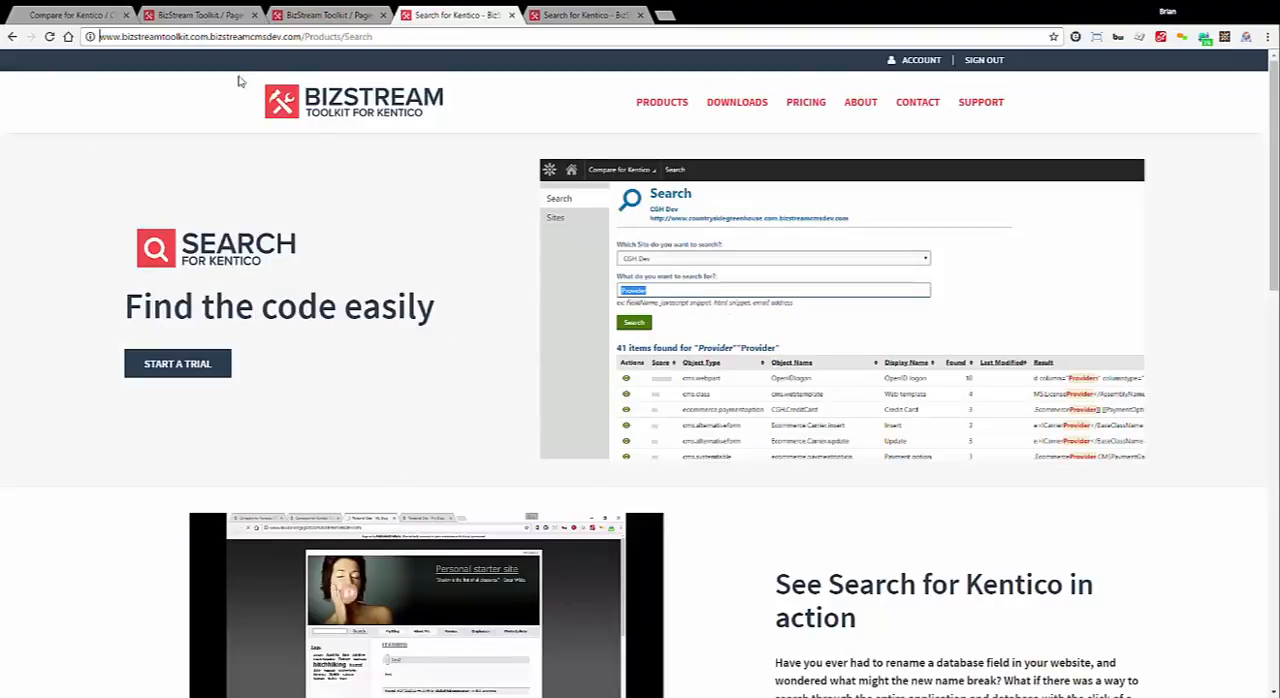
pyautogui.click(551, 12)
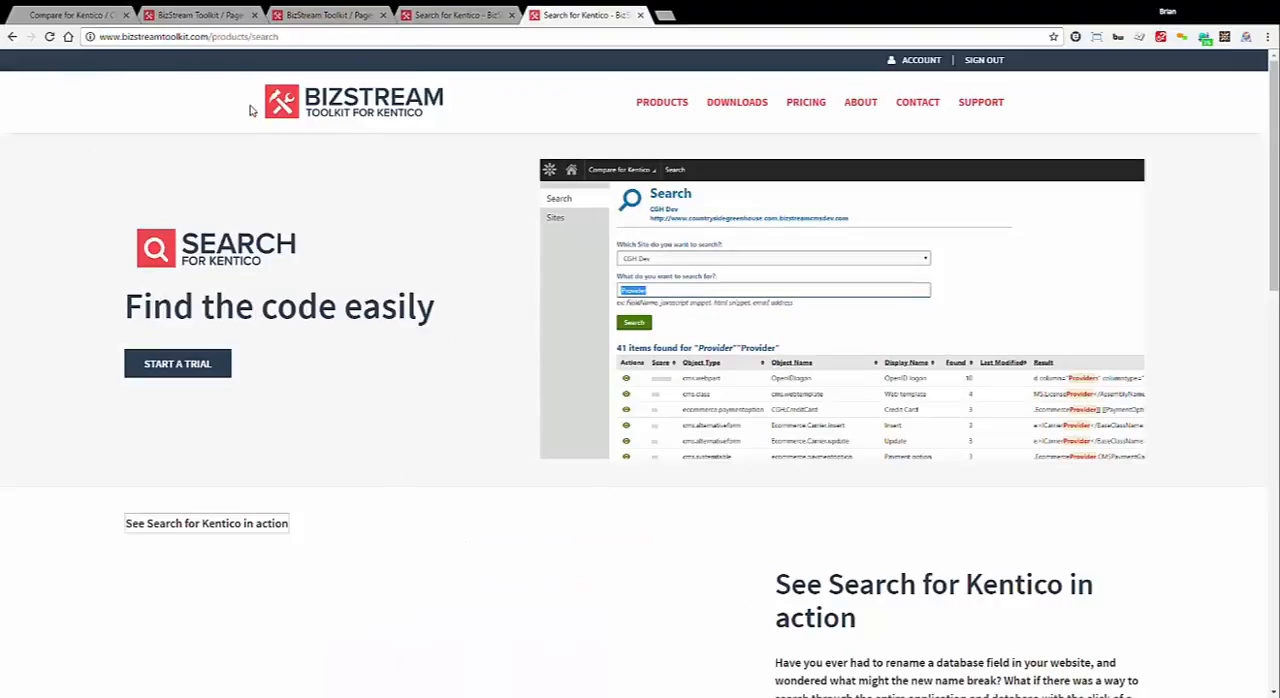
pyautogui.click(327, 38)
pyautogui.press('Return')
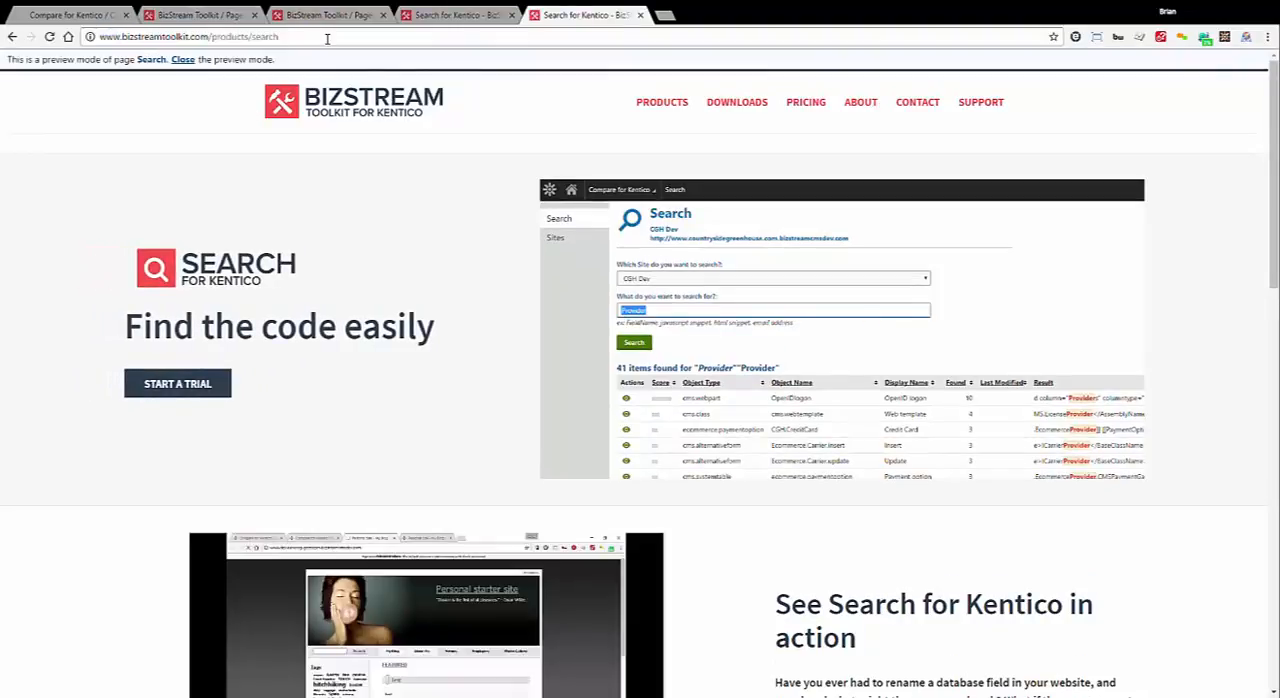
pyautogui.click(185, 59)
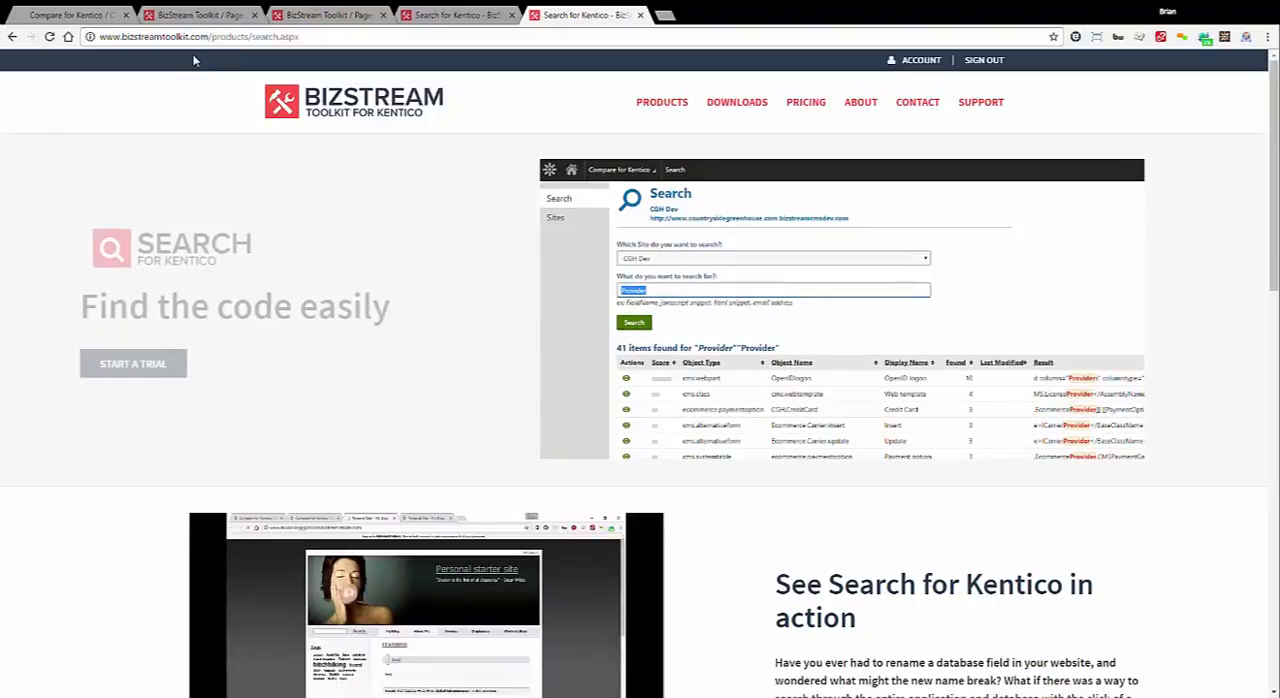
pyautogui.scroll(-1, 403, 363)
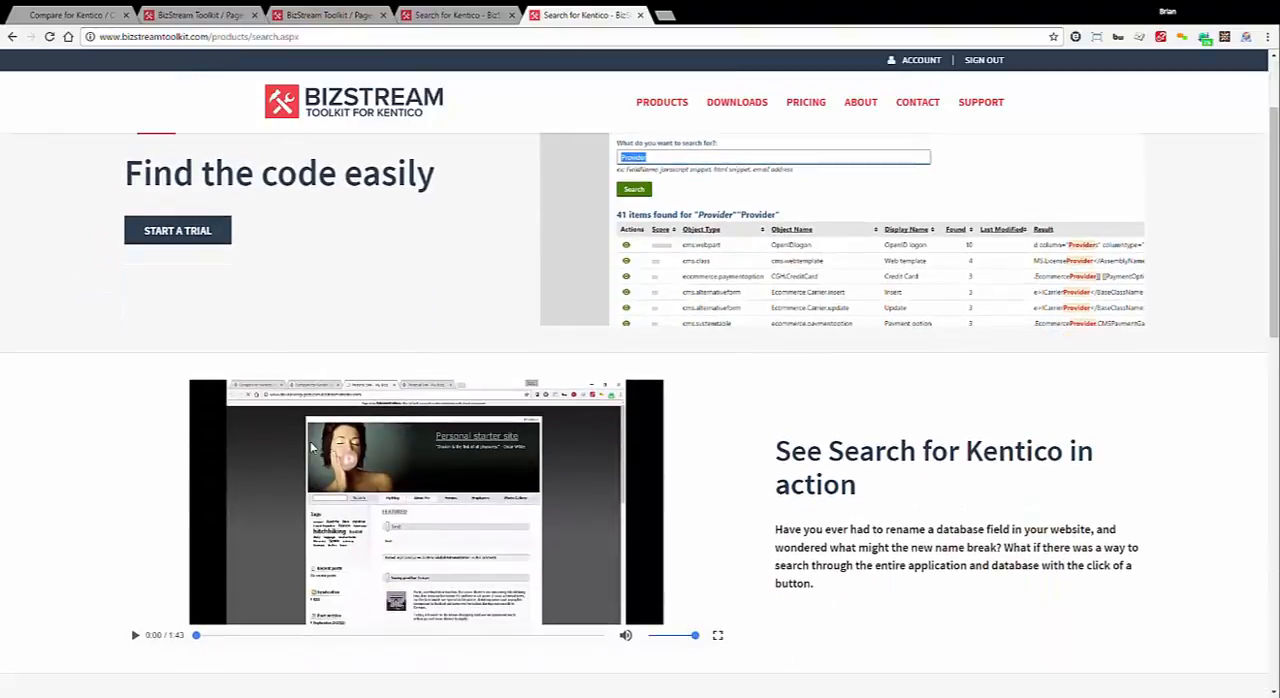